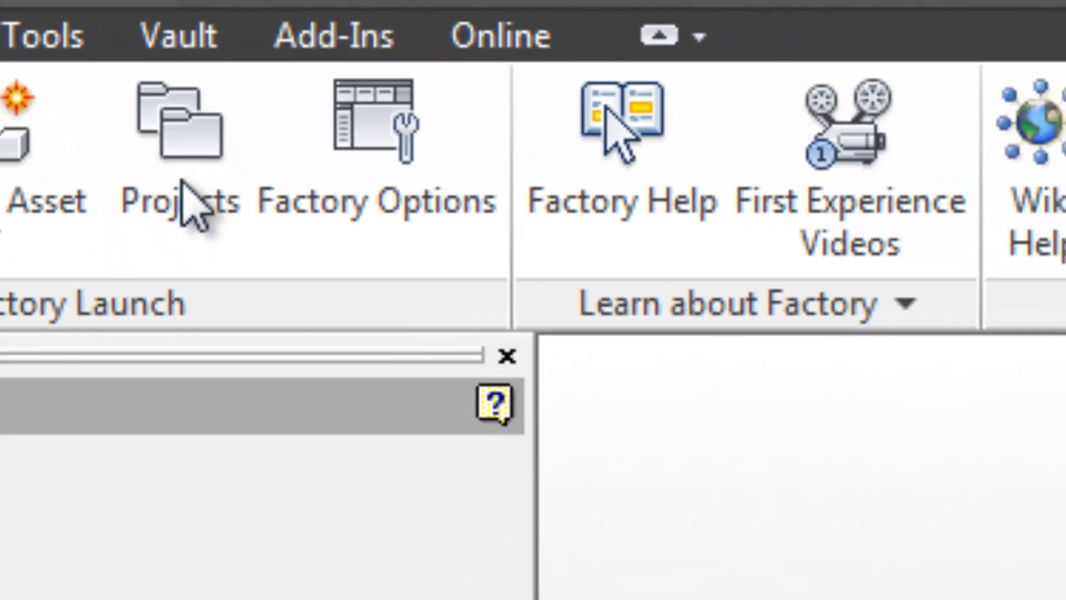
Open the project manager and begin a new project of type New Single User Project
{"action": "left_click", "coordinate": [216, 239]}
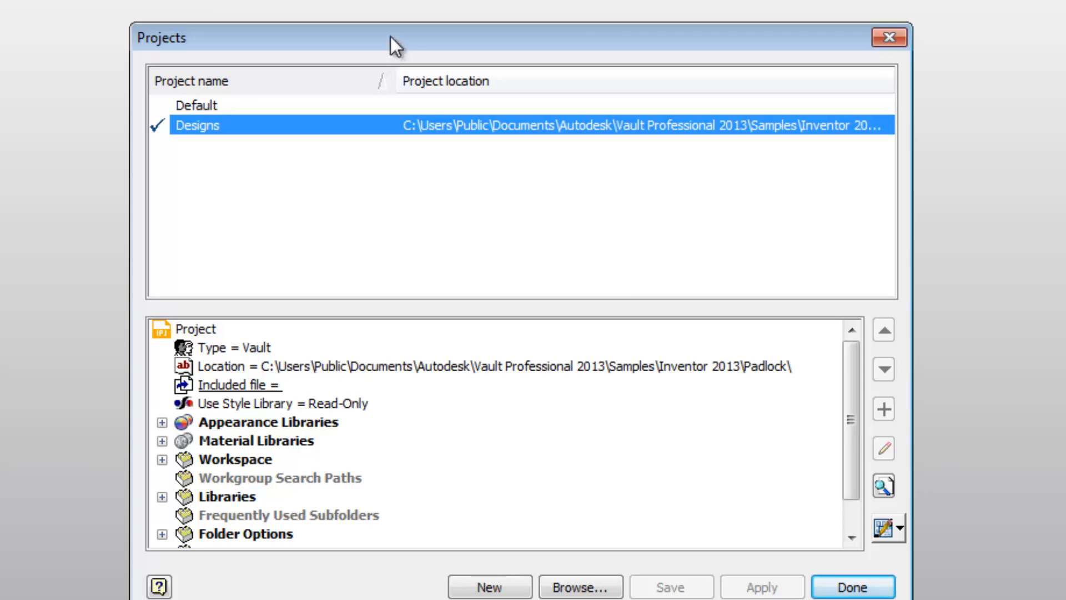
{"action": "left_click_drag", "start_coordinate": [391, 46], "coordinate": [388, 9]}
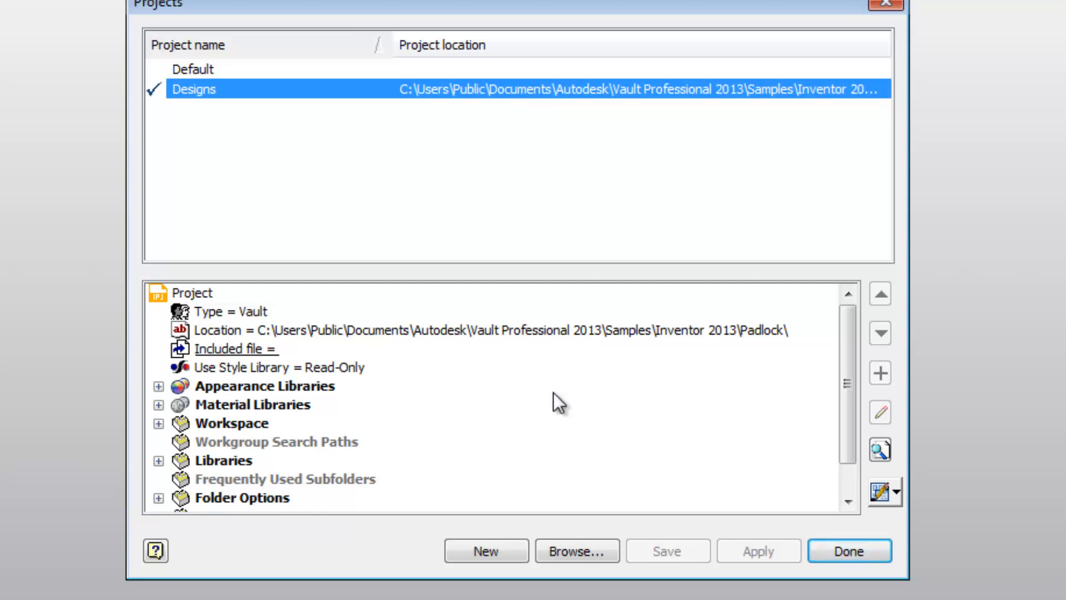
{"action": "left_click", "coordinate": [473, 551]}
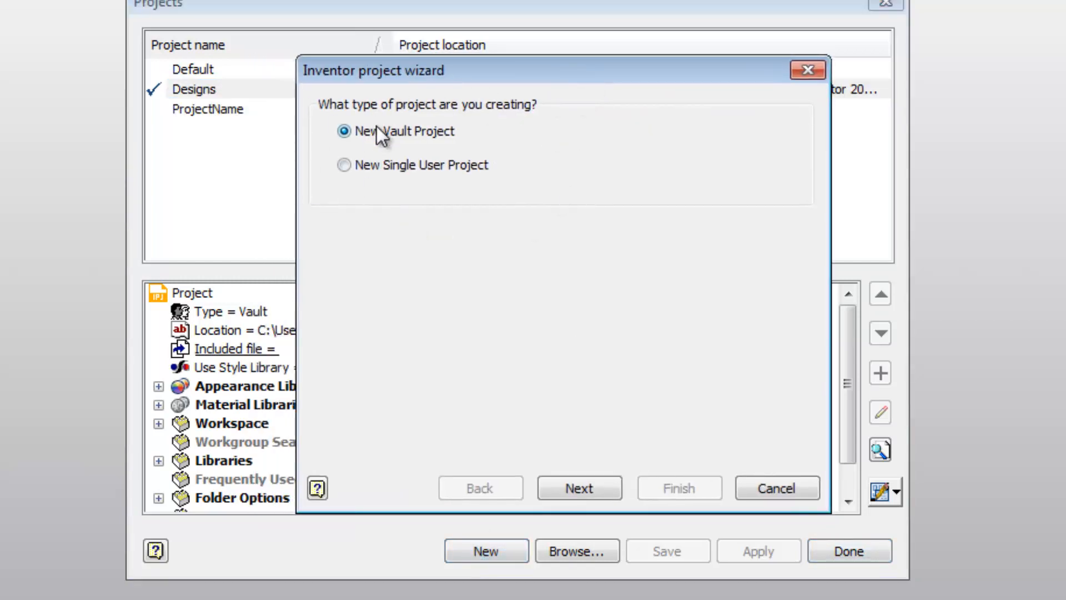
{"action": "left_click", "coordinate": [345, 165]}
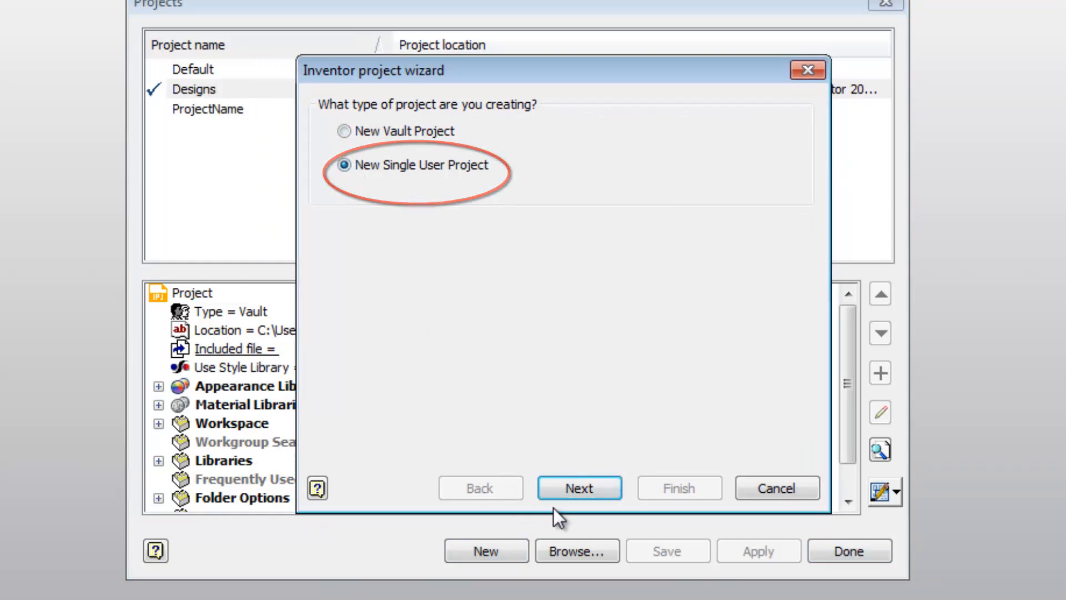
{"action": "left_click", "coordinate": [582, 487]}
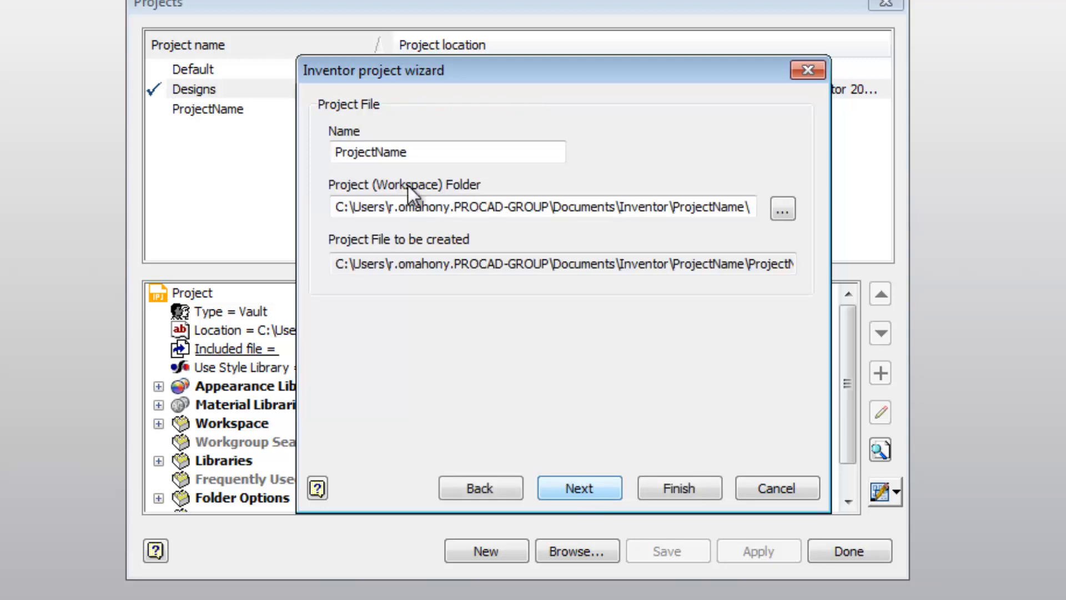
Name the project "New project"
{"action": "double_click", "coordinate": [410, 147]}
{"action": "key", "text": "BackSpace"}
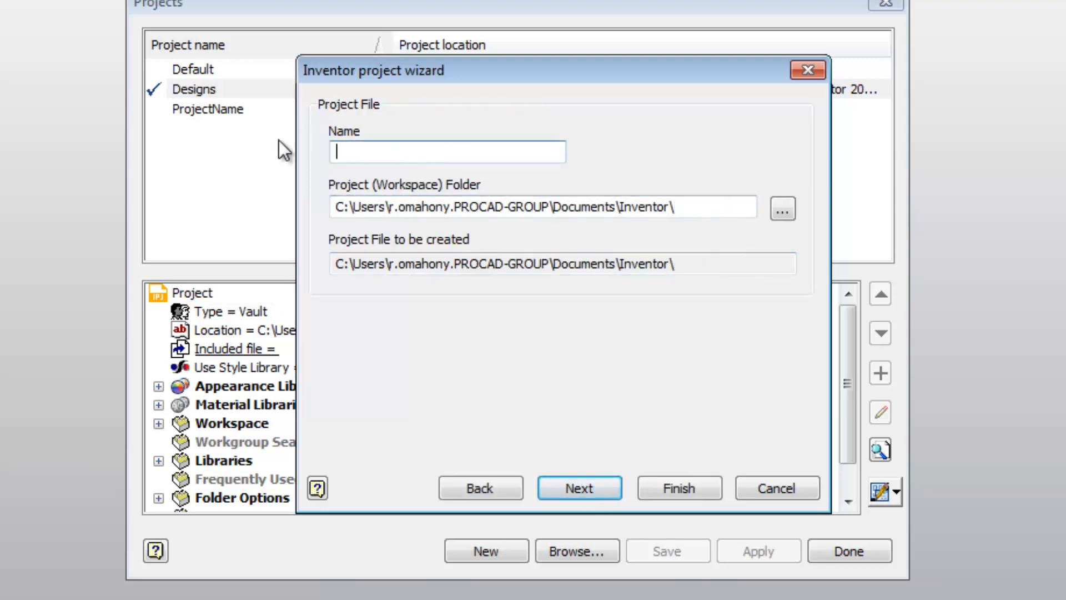
{"action": "type", "text": "New "}
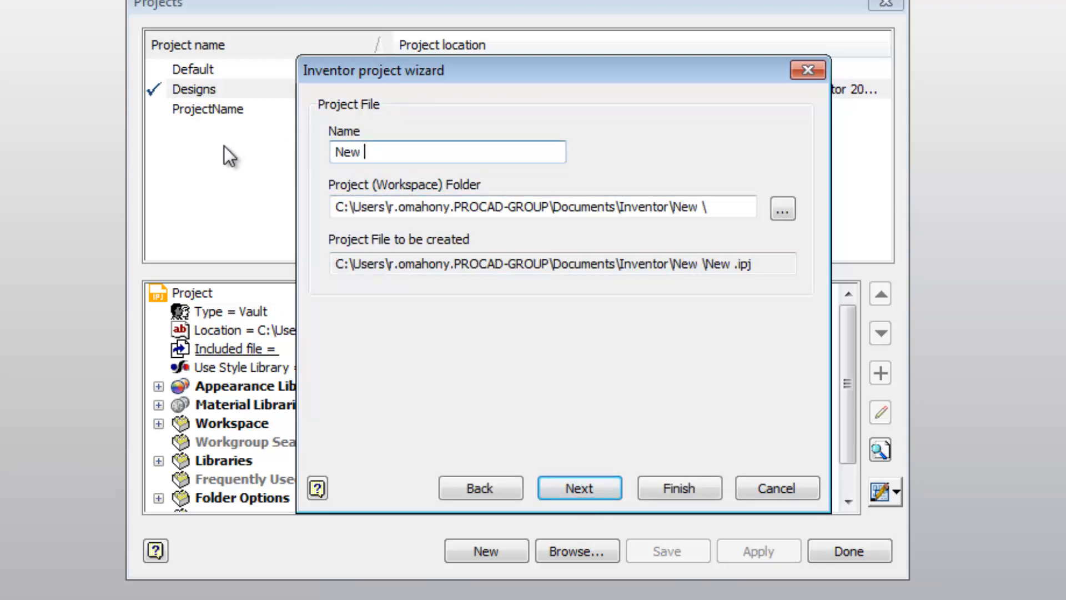
{"action": "type", "text": "project"}
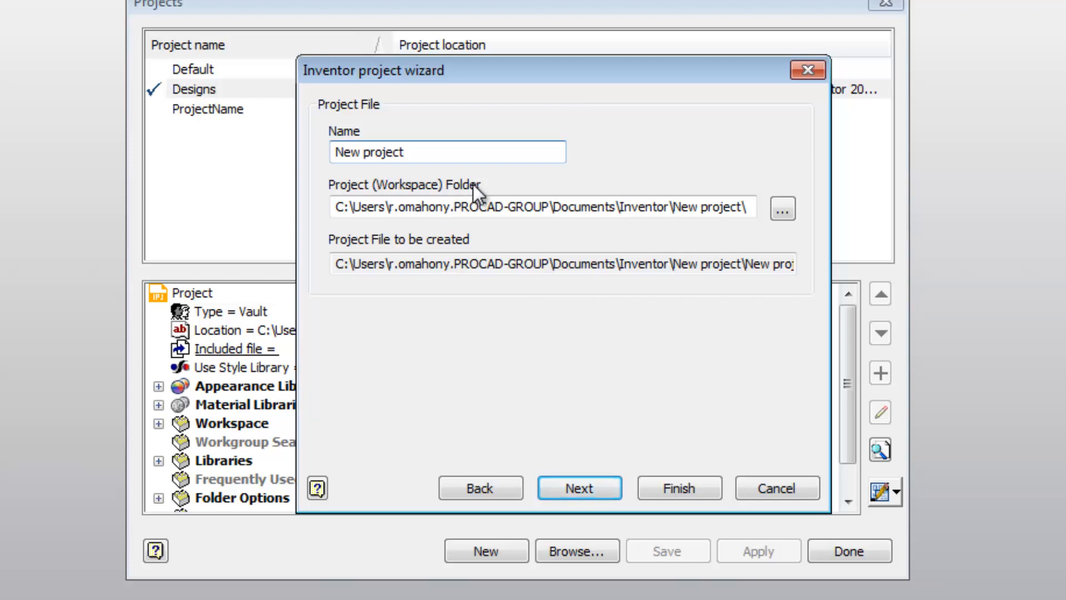
{"action": "left_click_drag", "start_coordinate": [344, 206], "coordinate": [682, 208]}
{"action": "key", "text": "Delete"}
{"action": "key", "text": "ctrl+z"}
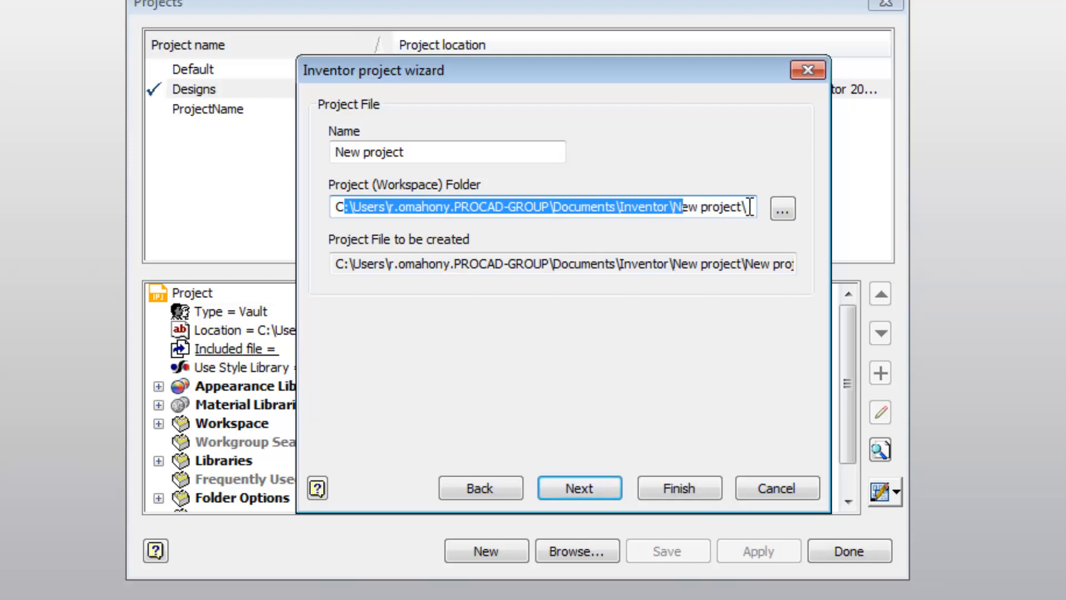
{"action": "left_click_drag", "start_coordinate": [749, 206], "coordinate": [609, 207]}
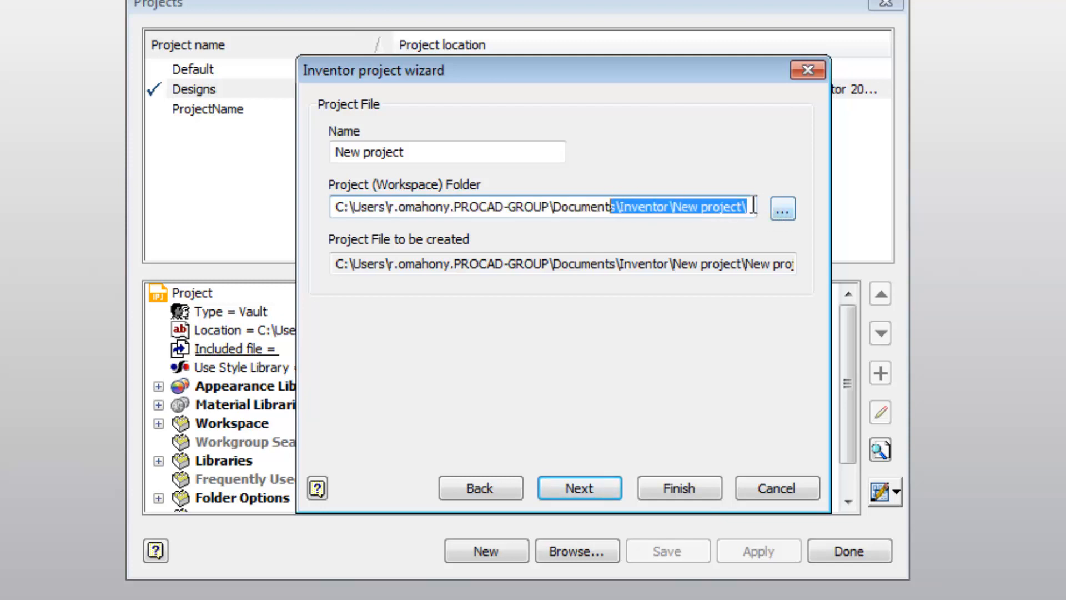
{"action": "left_click_drag", "start_coordinate": [747, 206], "coordinate": [318, 207]}
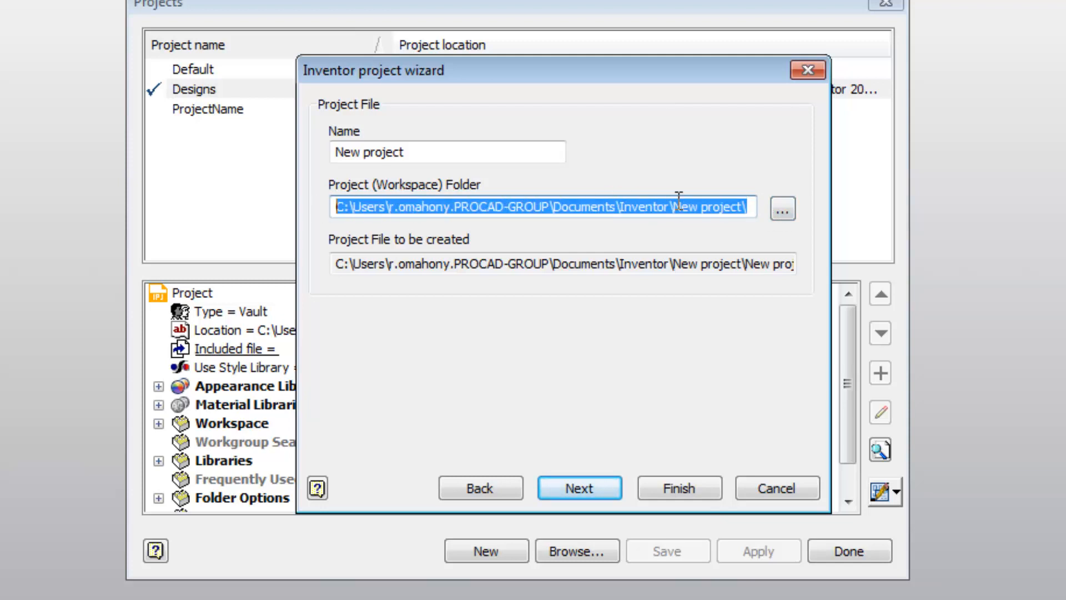
Set the project workspace folder to the New Project folder on the Desktop and finish creating the project
{"action": "left_click", "coordinate": [783, 210]}
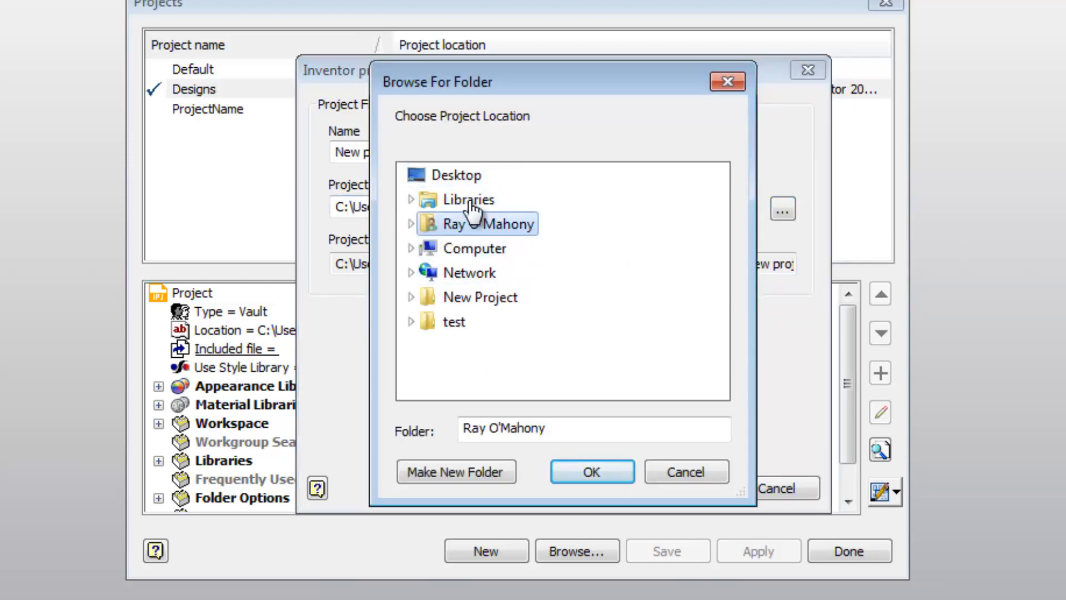
{"action": "left_click", "coordinate": [489, 298]}
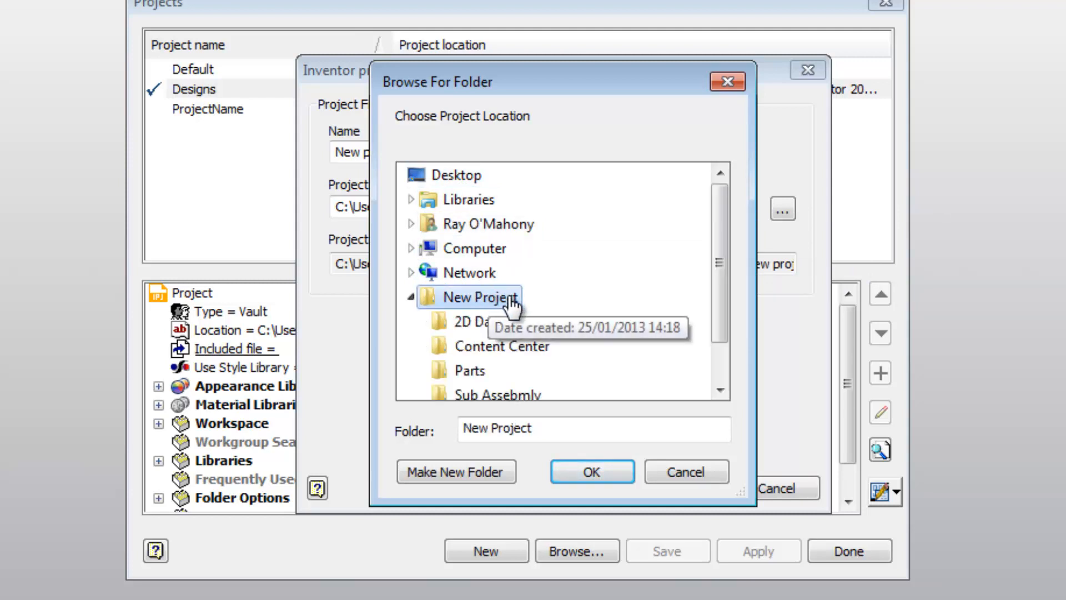
{"action": "left_click_drag", "start_coordinate": [715, 268], "coordinate": [716, 292]}
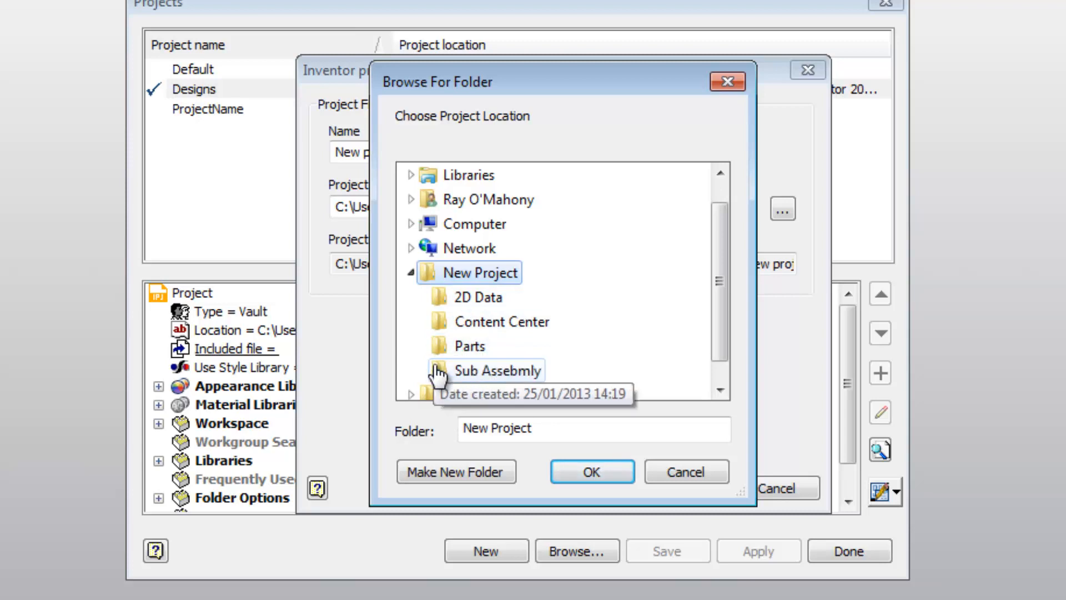
{"action": "scroll", "coordinate": [719, 286], "scroll_direction": "down", "scroll_amount": 1}
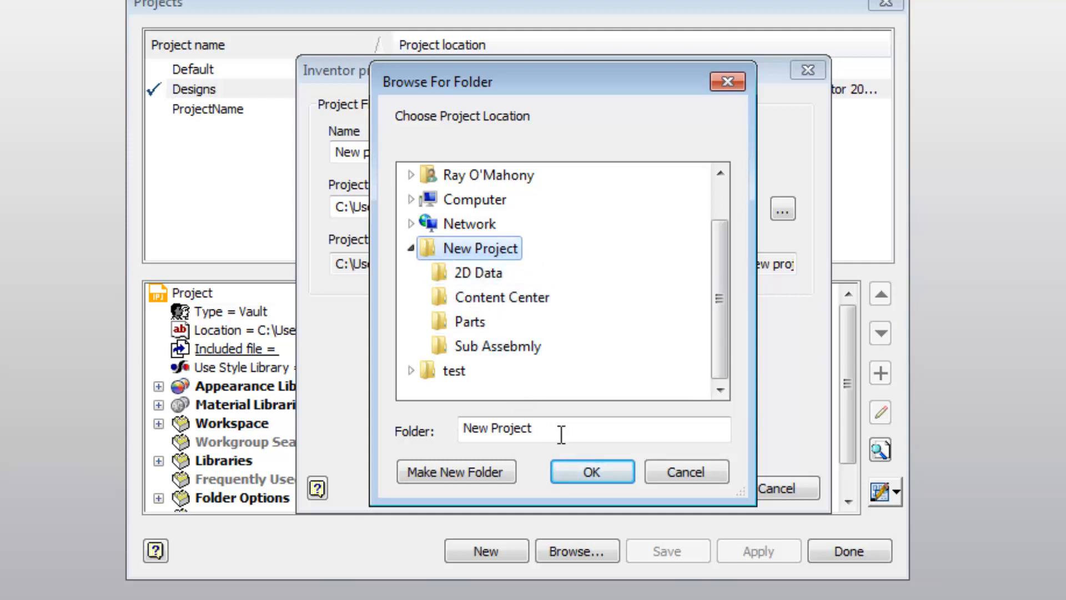
{"action": "left_click", "coordinate": [593, 470]}
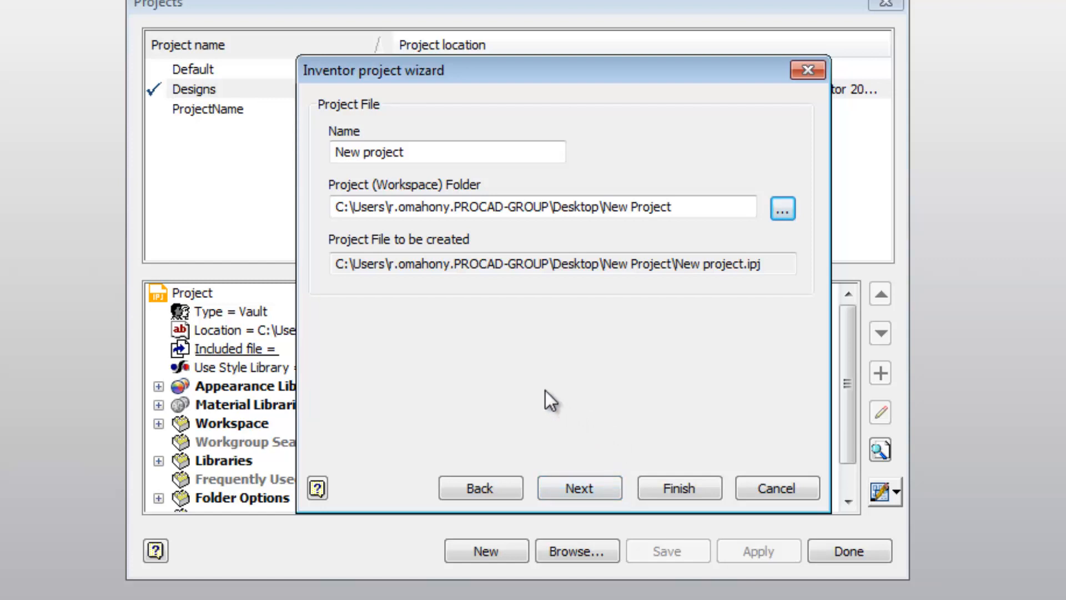
{"action": "left_click", "coordinate": [677, 489]}
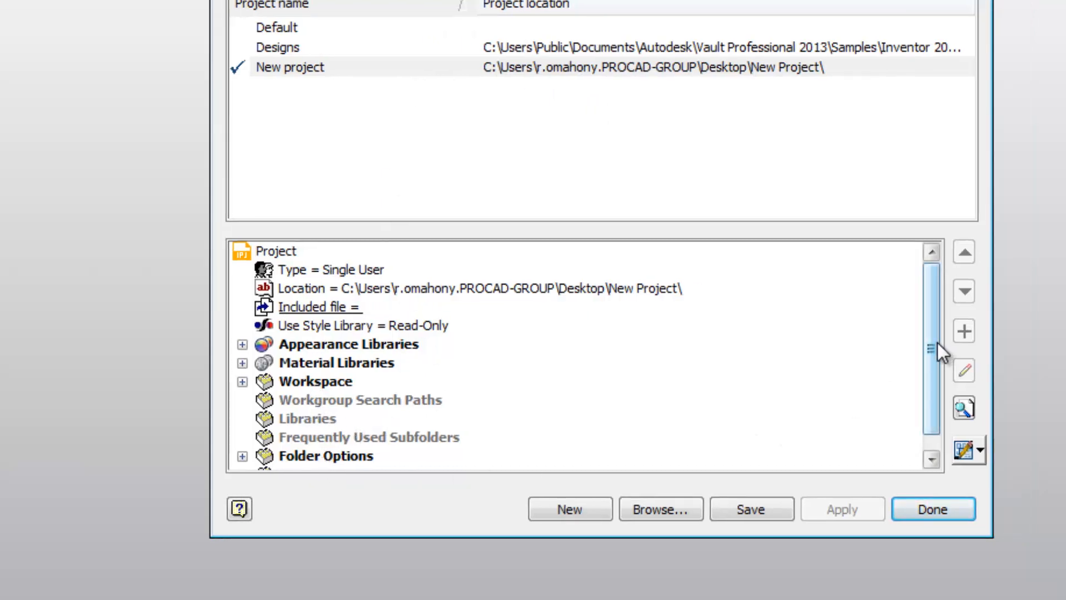
Expand the new project's Workspace and Folder Options settings to examine its folder locations
{"action": "left_click_drag", "start_coordinate": [937, 342], "coordinate": [933, 368]}
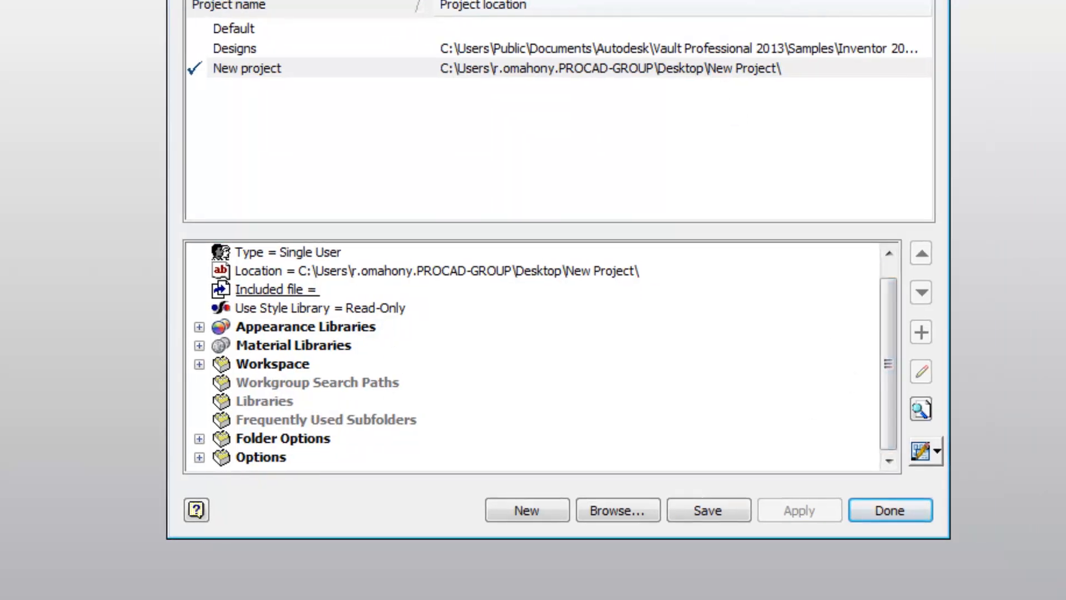
{"action": "left_click_drag", "start_coordinate": [887, 301], "coordinate": [886, 286]}
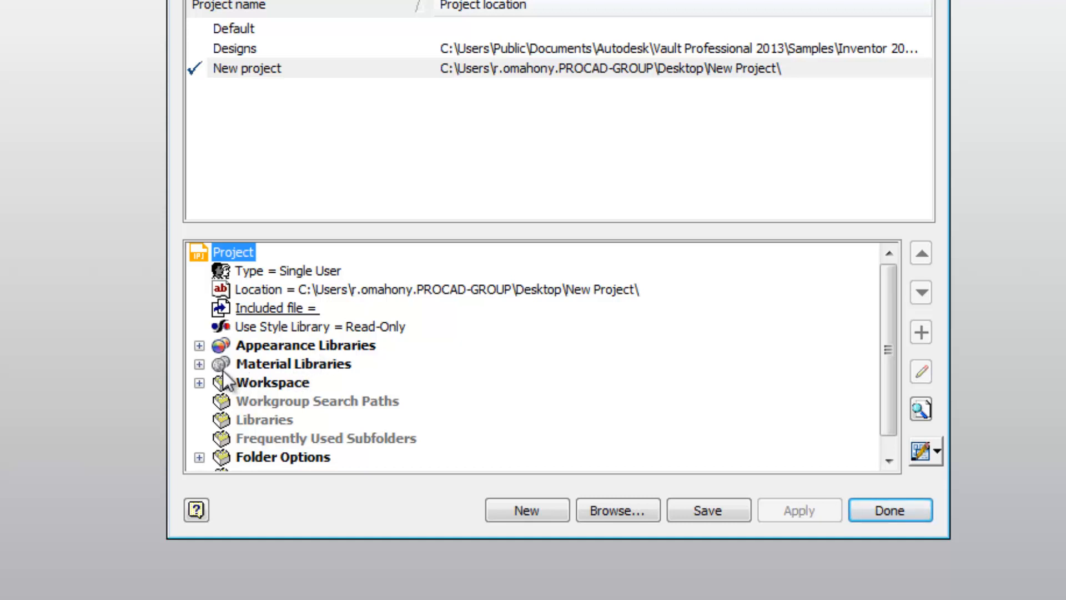
{"action": "left_click", "coordinate": [199, 383]}
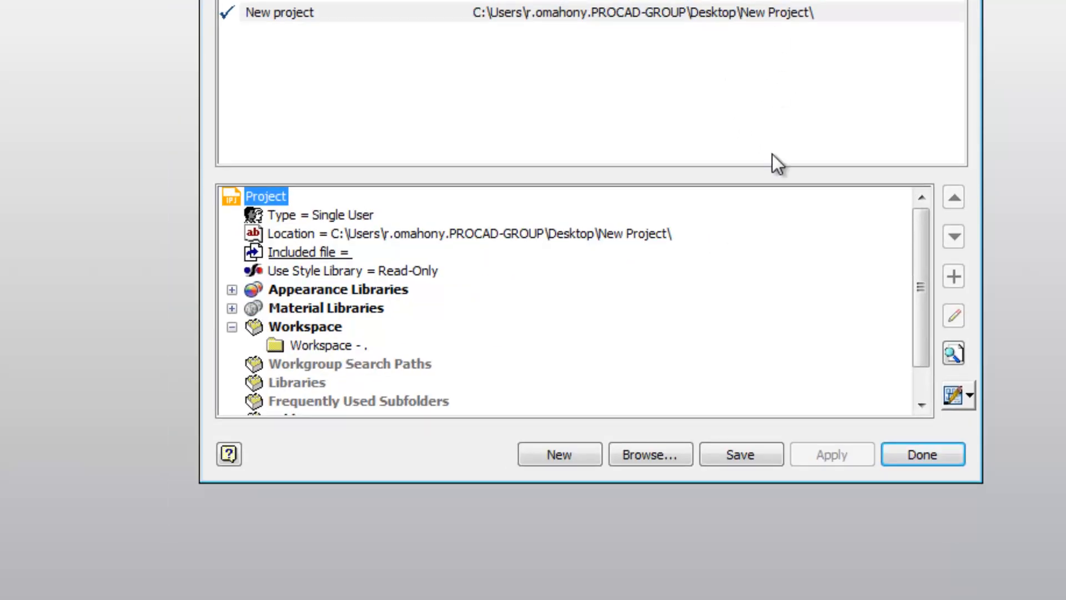
{"action": "left_click_drag", "start_coordinate": [886, 307], "coordinate": [886, 350]}
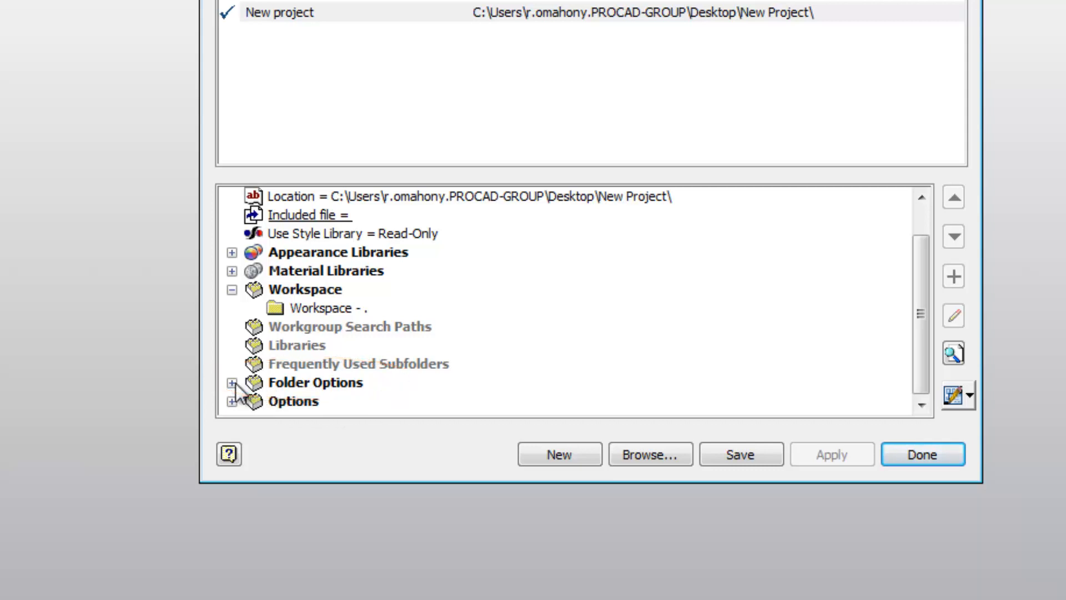
{"action": "double_click", "coordinate": [316, 383]}
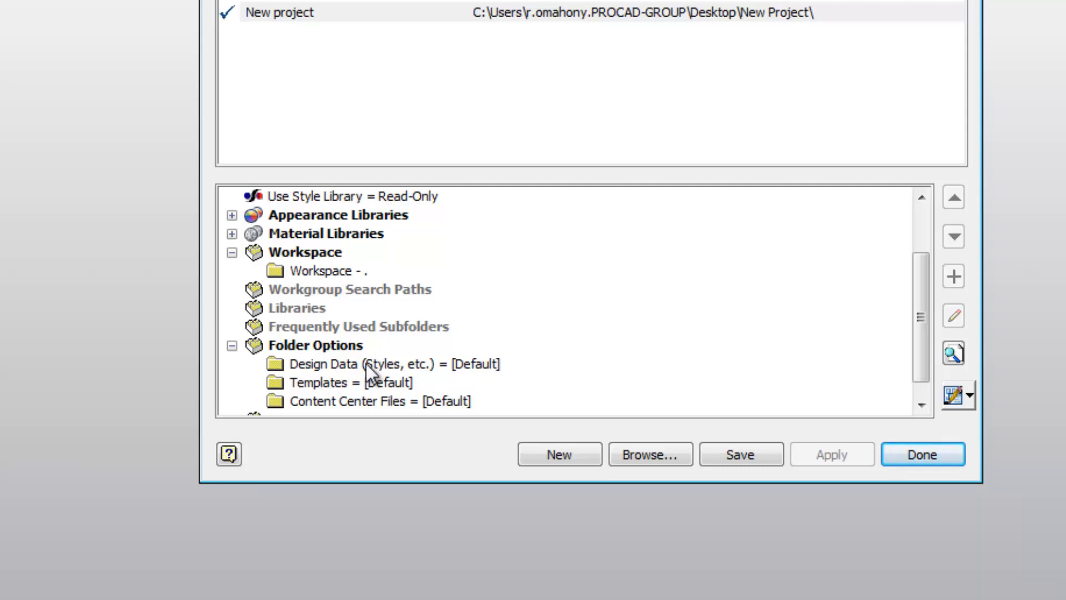
{"action": "mouse_move", "coordinate": [334, 387]}
{"action": "mouse_move", "coordinate": [408, 405]}
Set the project's Content Center Files location to the Content Center folder inside the New Project folder
{"action": "left_click", "coordinate": [439, 402]}
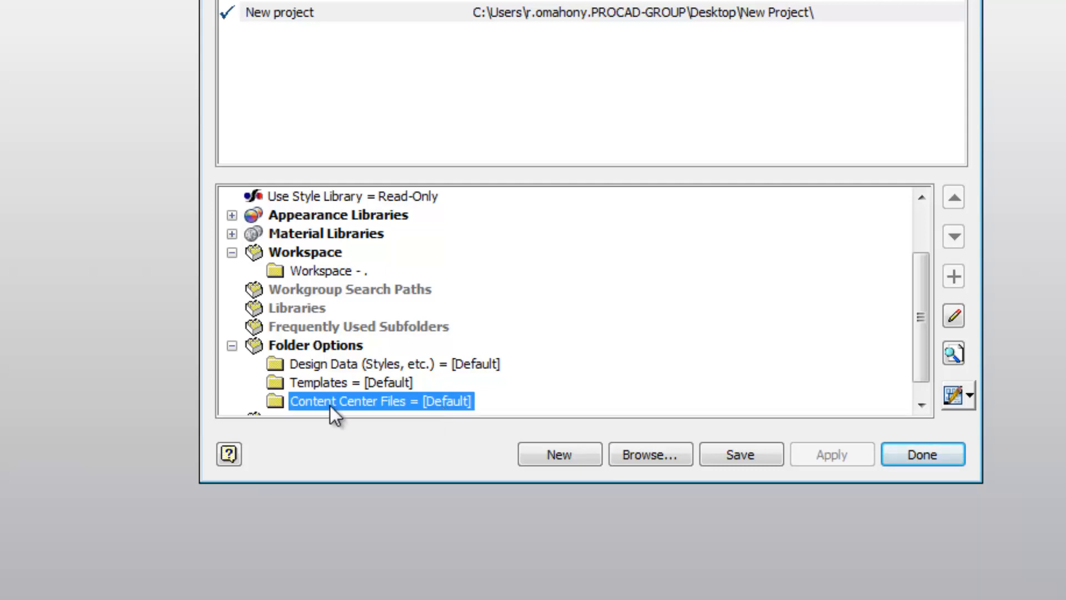
{"action": "left_click", "coordinate": [955, 318]}
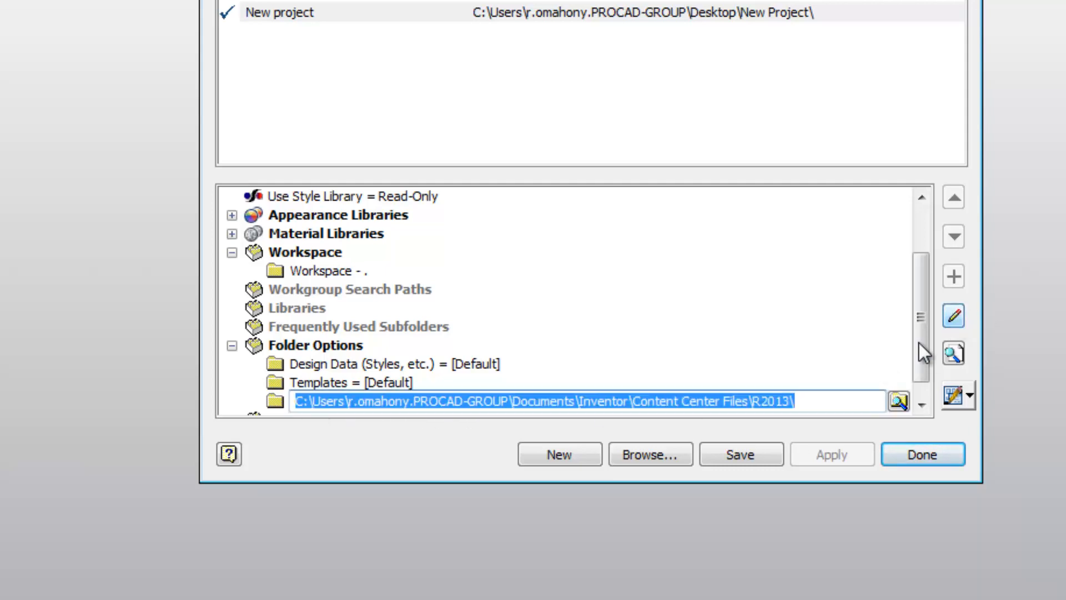
{"action": "mouse_move", "coordinate": [309, 396]}
{"action": "left_mouse_down"}
{"action": "mouse_move", "coordinate": [768, 407]}
{"action": "mouse_move", "coordinate": [305, 403]}
{"action": "left_mouse_up"}
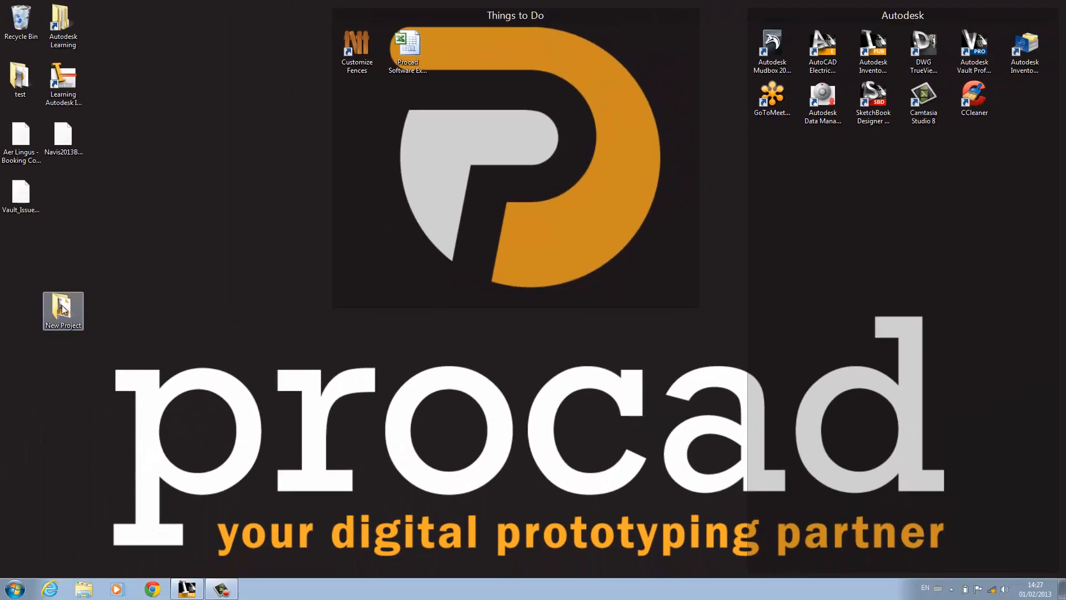
{"action": "left_click_drag", "start_coordinate": [63, 309], "coordinate": [24, 364]}
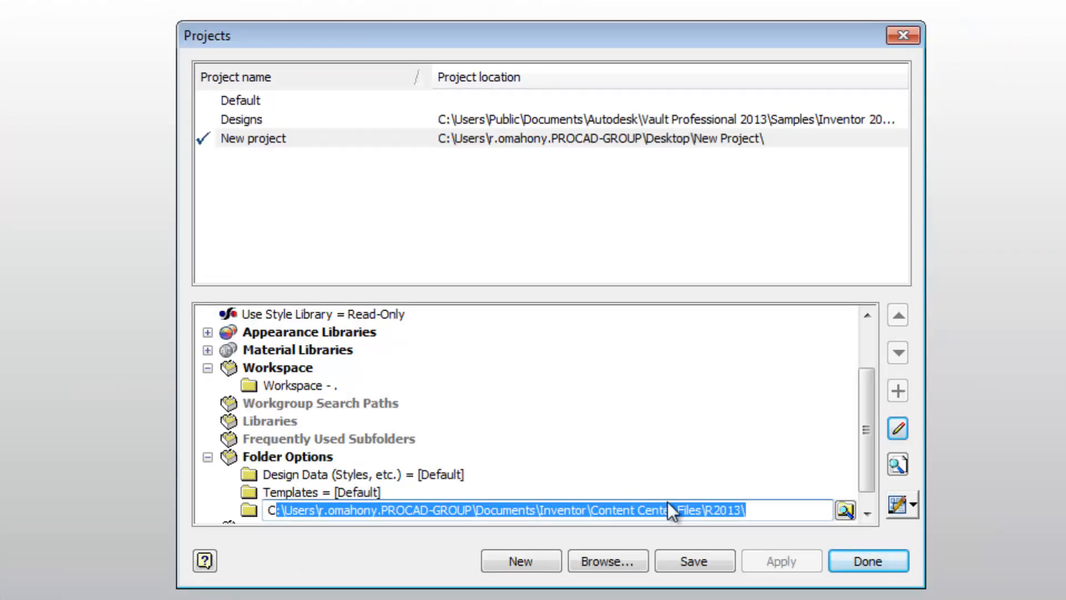
{"action": "left_click_drag", "start_coordinate": [760, 504], "coordinate": [267, 510]}
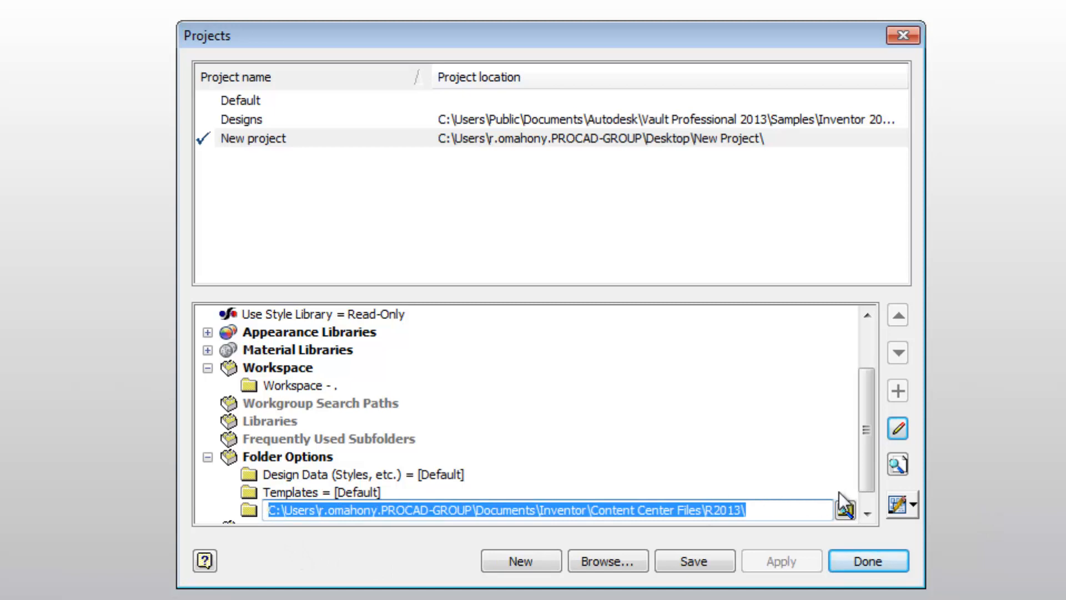
{"action": "left_click", "coordinate": [845, 510]}
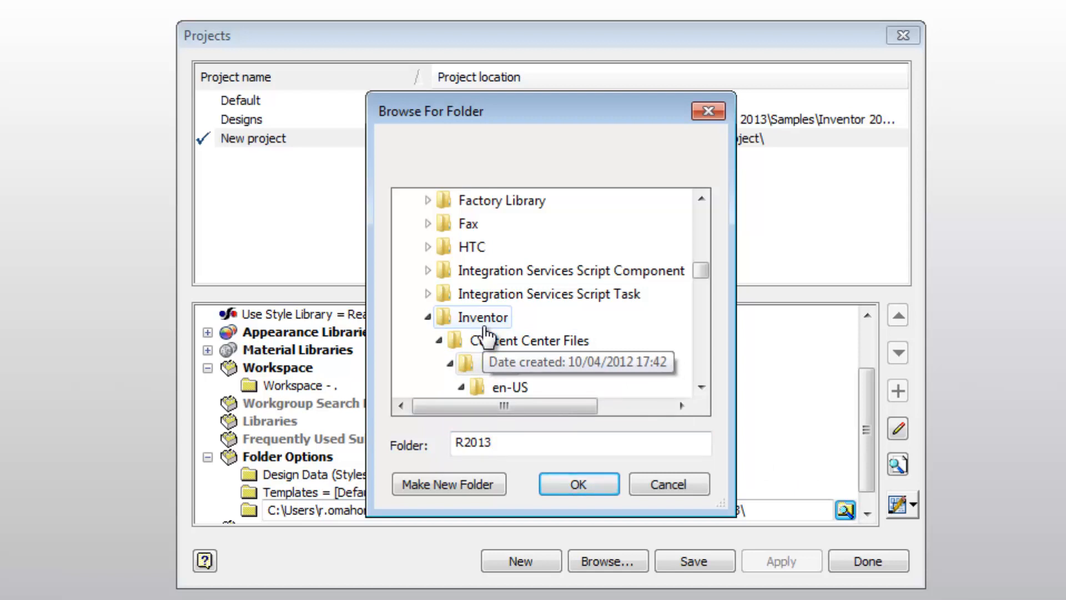
{"action": "left_click_drag", "start_coordinate": [699, 280], "coordinate": [707, 211]}
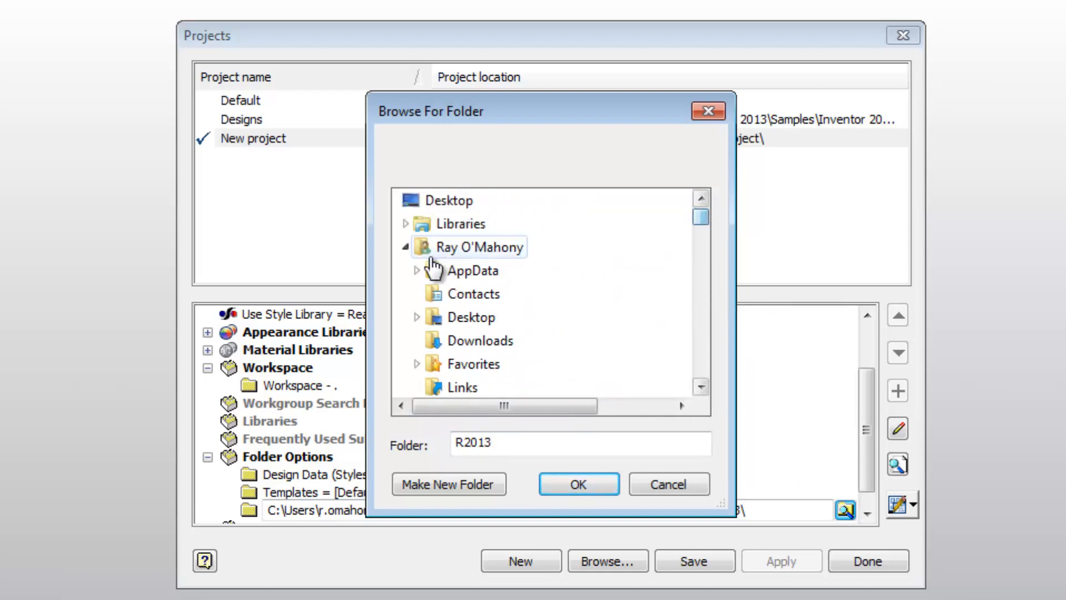
{"action": "left_click", "coordinate": [406, 247]}
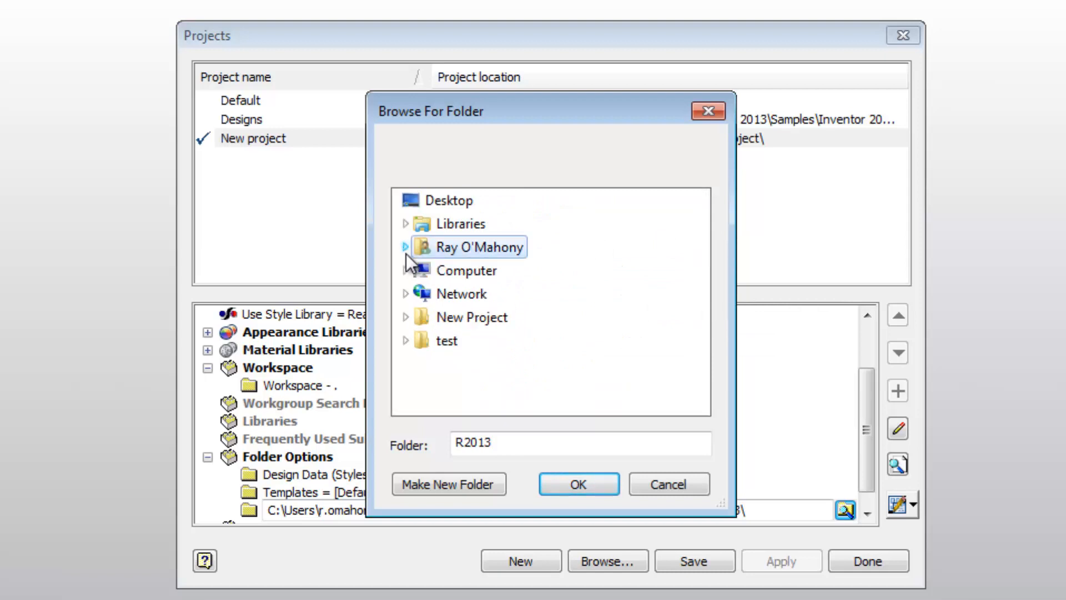
{"action": "left_click", "coordinate": [404, 318]}
{"action": "left_click", "coordinate": [461, 325]}
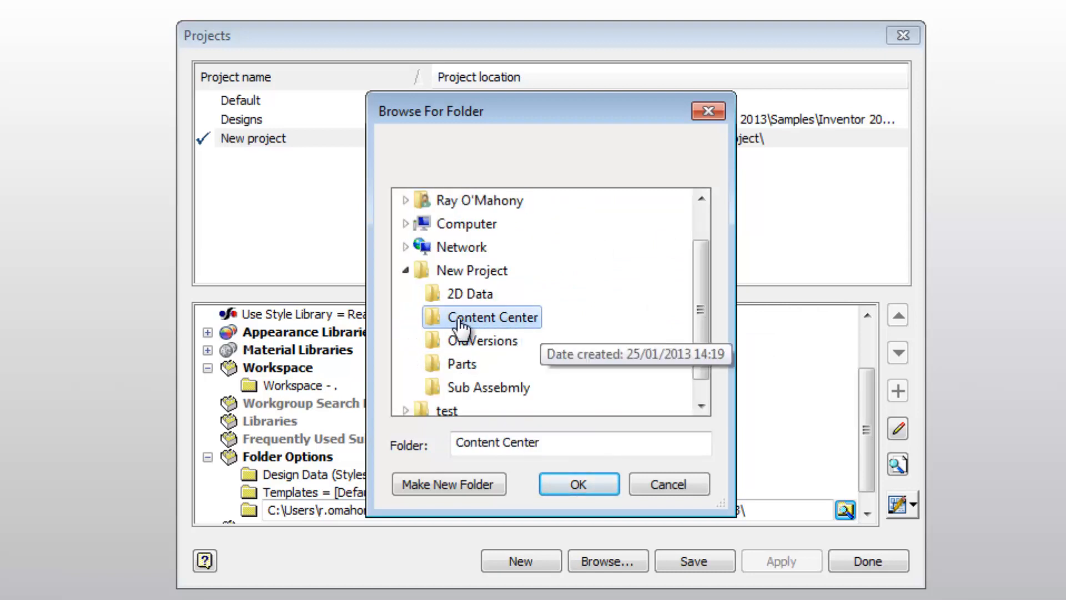
{"action": "left_click", "coordinate": [593, 477]}
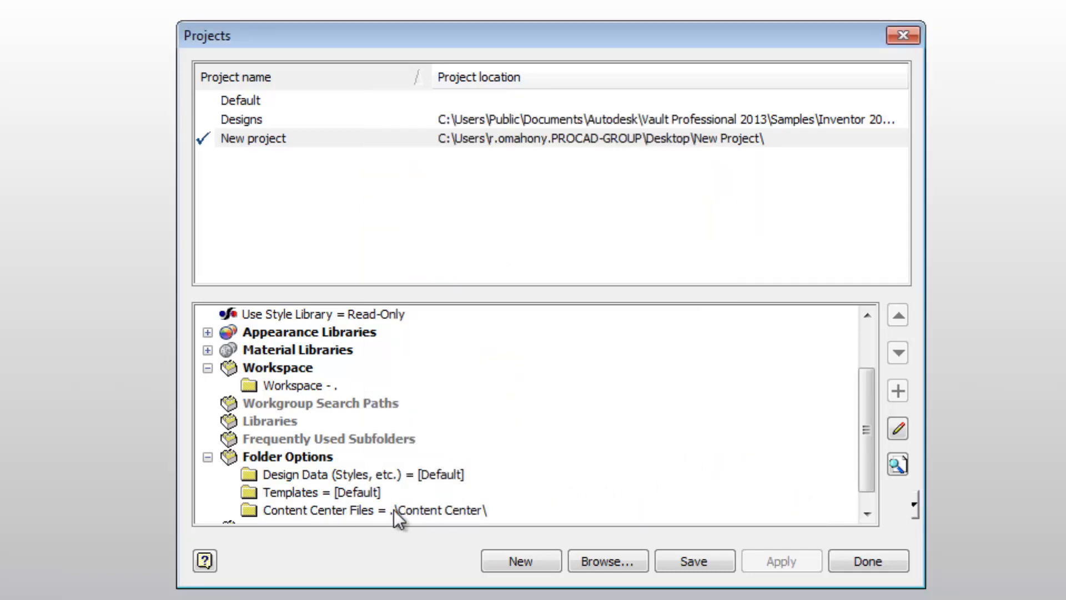
Save the edited project and agree to migrate its format to the current release
{"action": "left_click", "coordinate": [398, 509]}
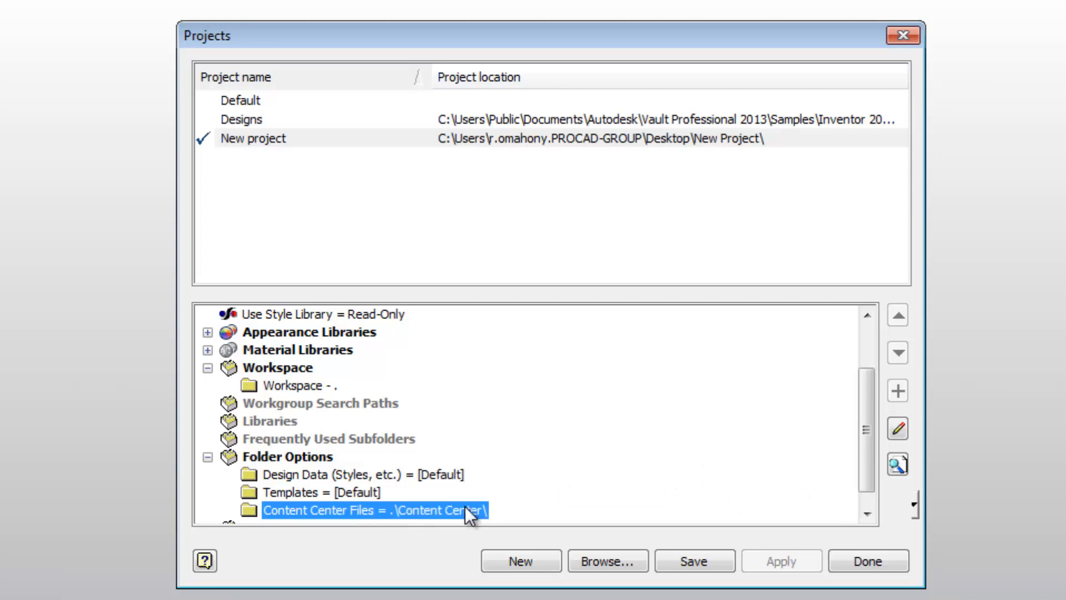
{"action": "left_click", "coordinate": [693, 561]}
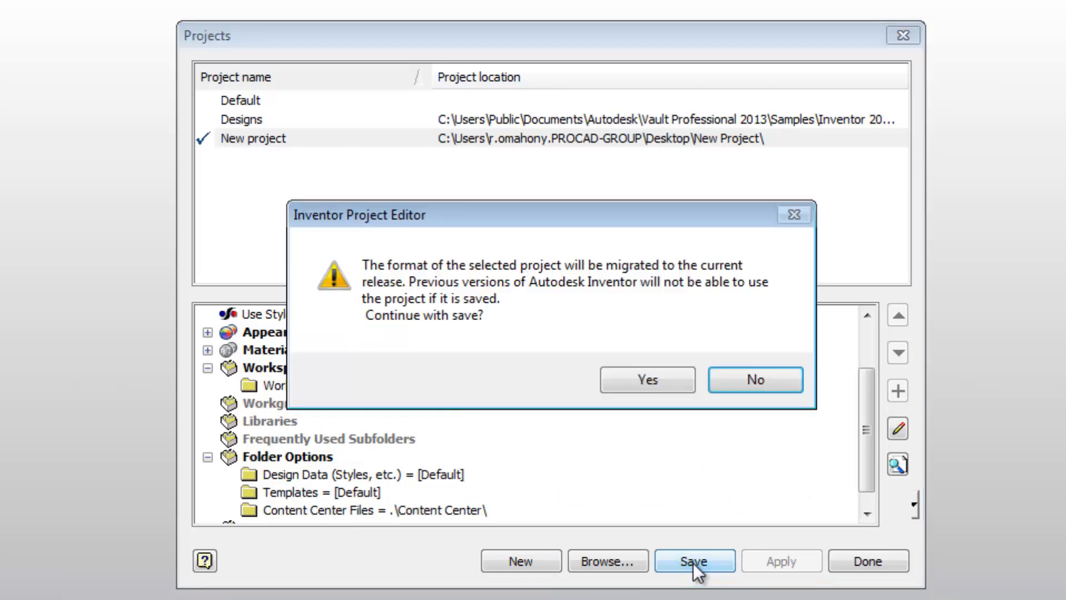
{"action": "left_click", "coordinate": [648, 380]}
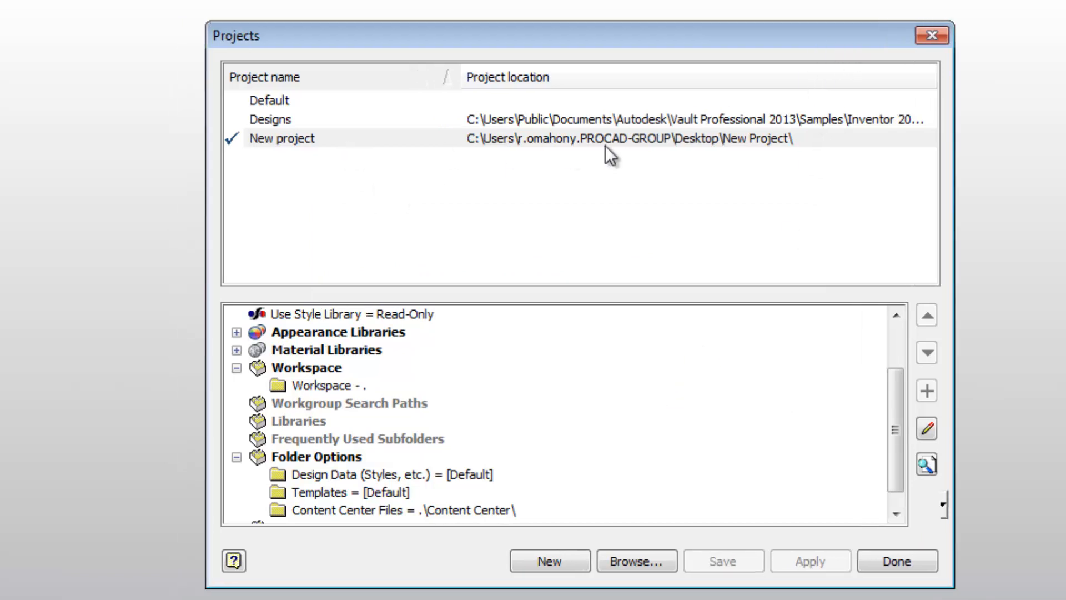
Close the project manager and check which folder the Open dialog starts in, leaving it without opening a file
{"action": "left_click", "coordinate": [899, 554]}
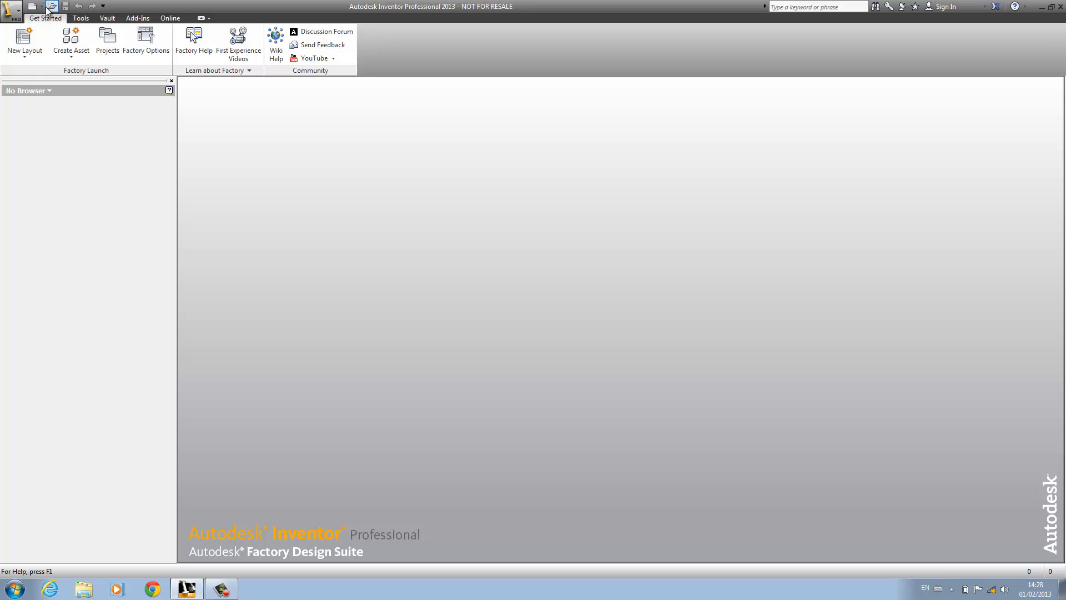
{"action": "left_click", "coordinate": [32, 6]}
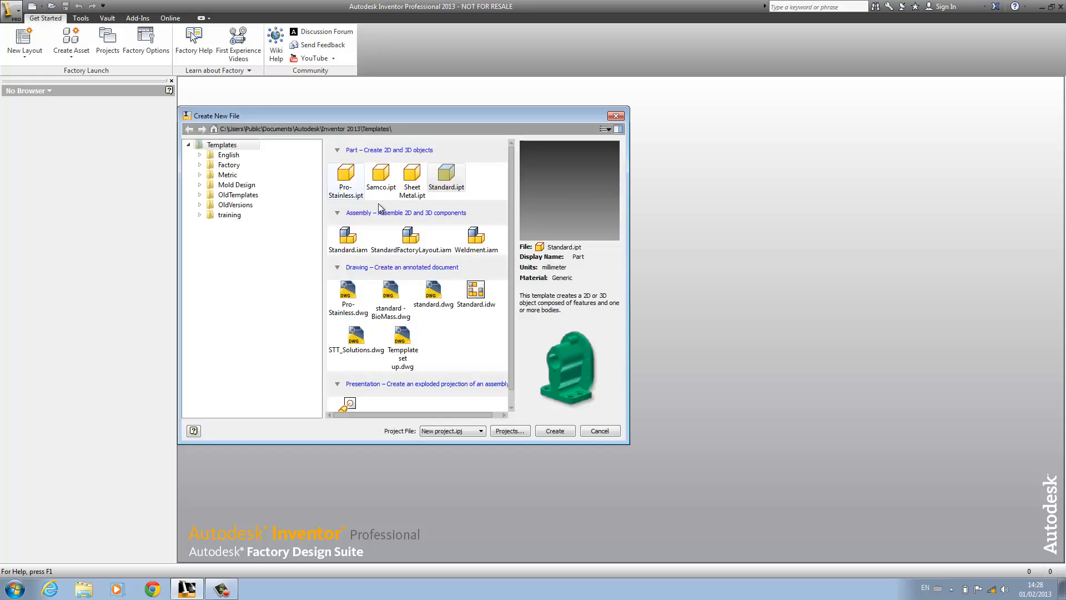
{"action": "left_click", "coordinate": [615, 115]}
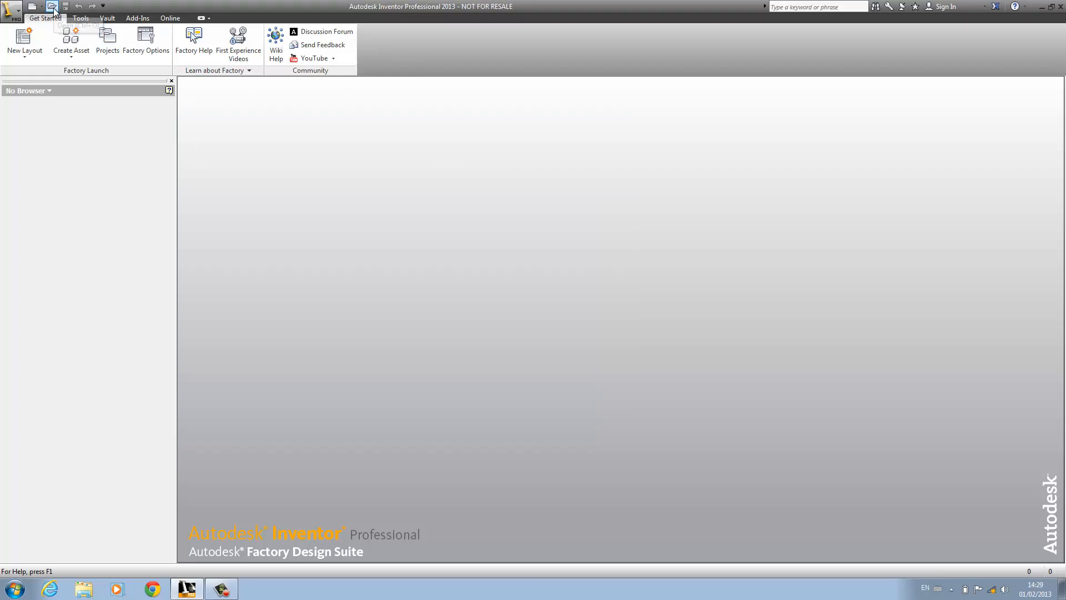
{"action": "left_click", "coordinate": [52, 8]}
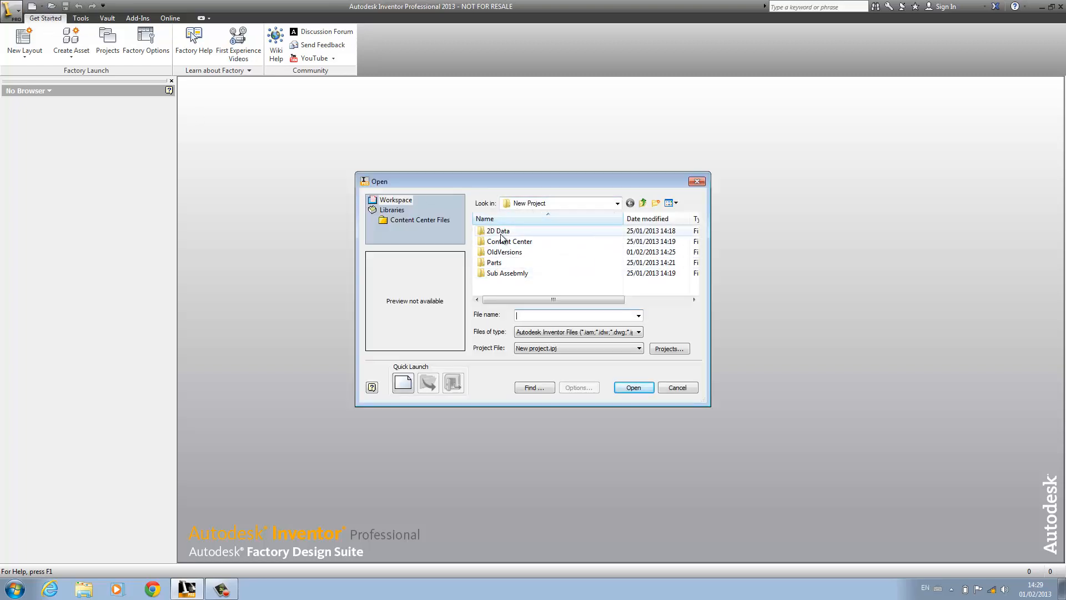
{"action": "left_click", "coordinate": [696, 183]}
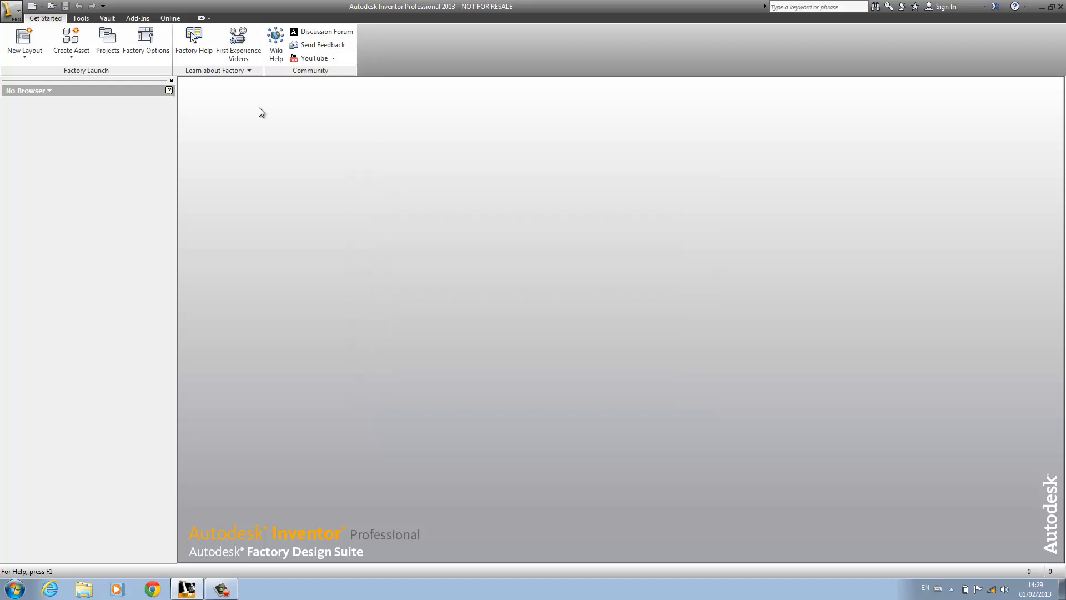
Check the default save folder with a new part based on Standard.ipt, and close the part without saving
{"action": "left_click", "coordinate": [32, 11]}
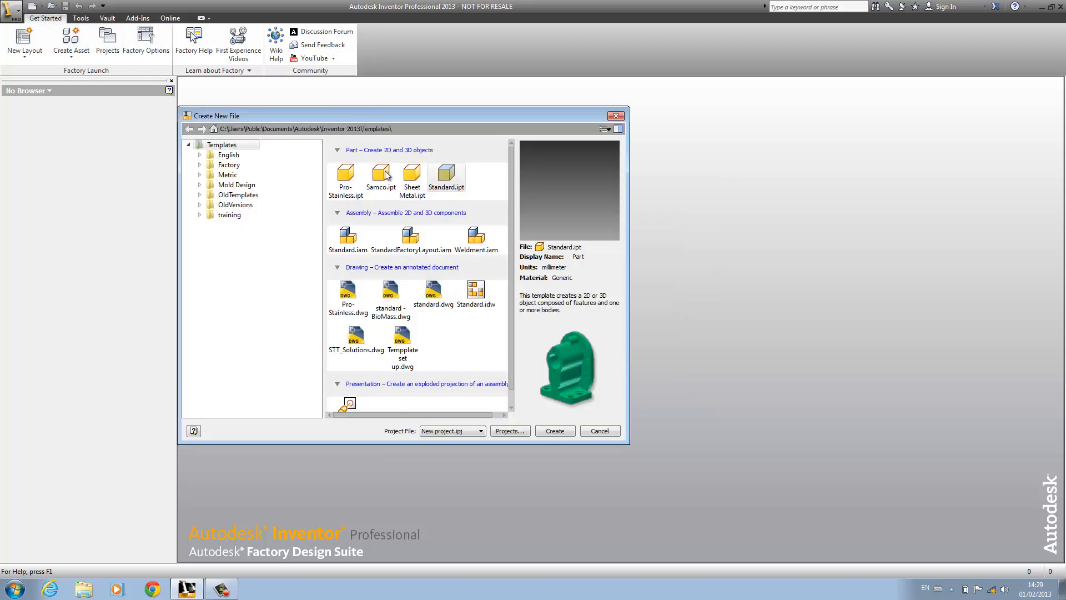
{"action": "left_click", "coordinate": [447, 177]}
{"action": "left_click", "coordinate": [565, 431]}
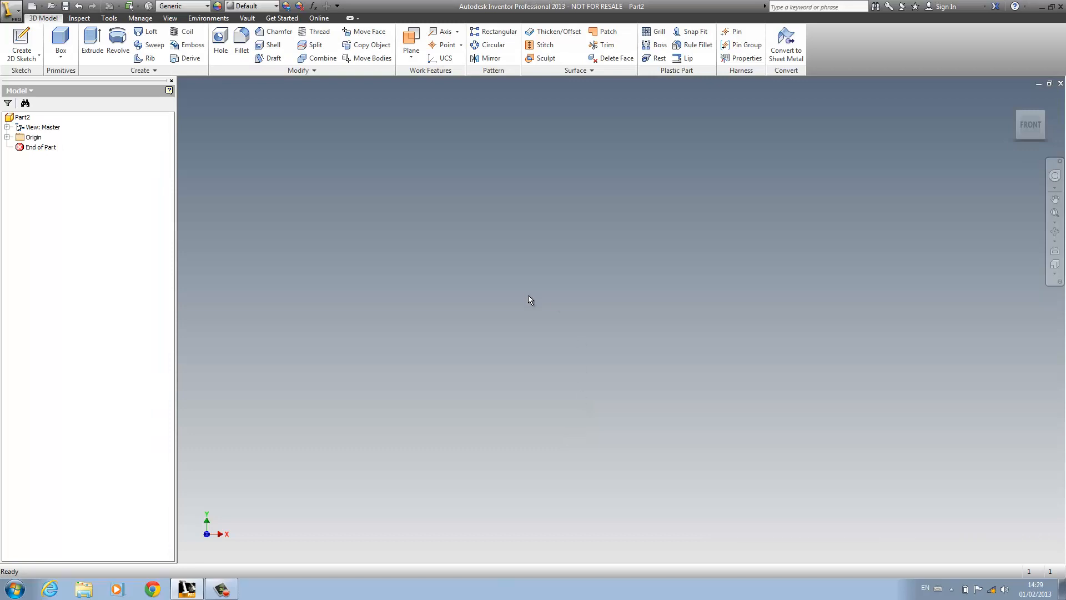
{"action": "left_click", "coordinate": [66, 7]}
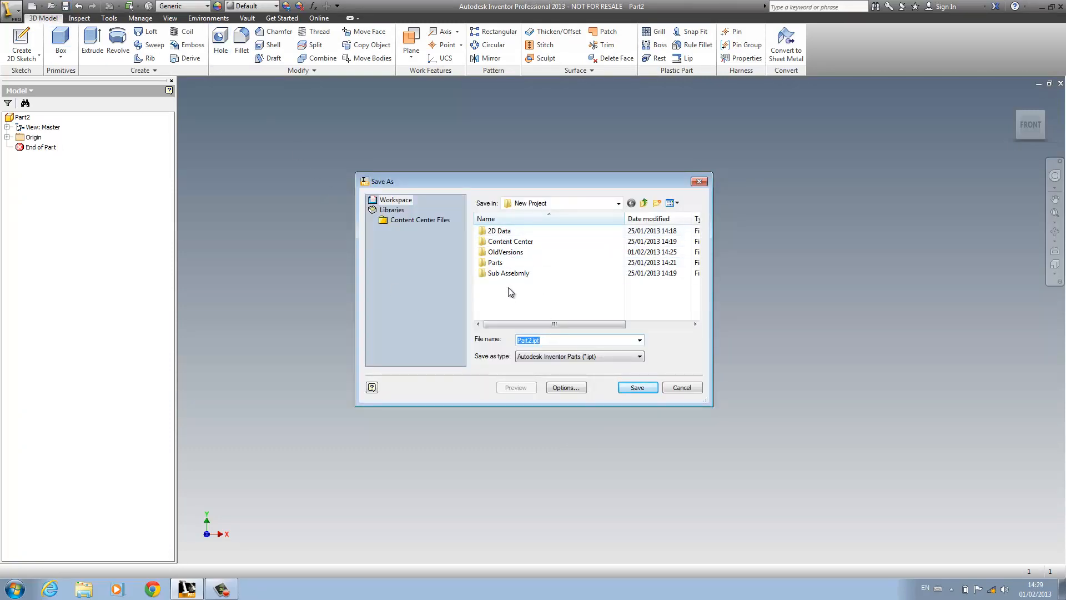
{"action": "left_click", "coordinate": [686, 390]}
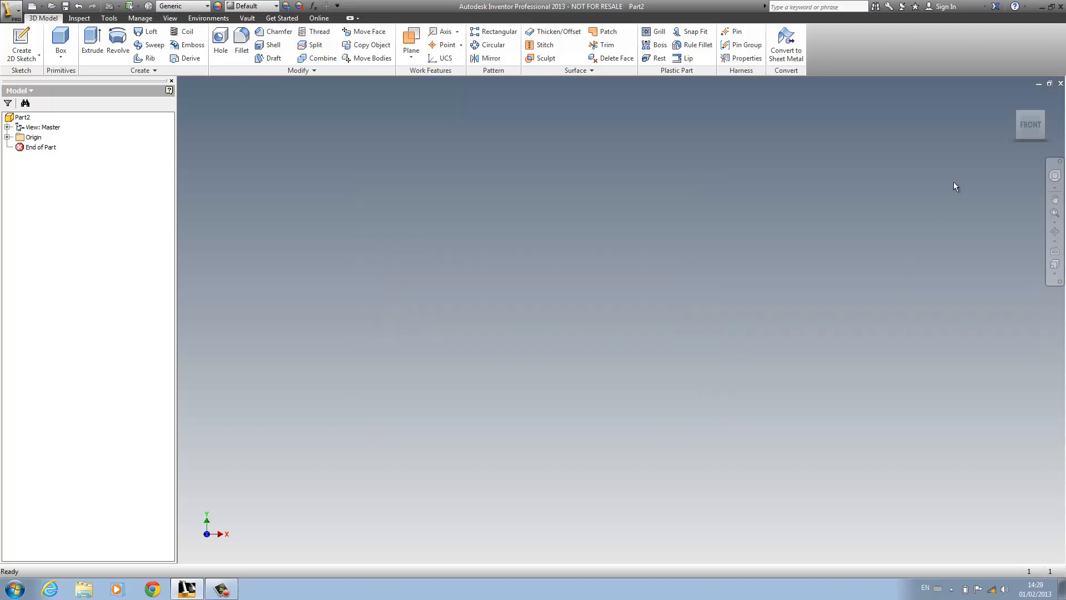
{"action": "left_click", "coordinate": [1060, 83]}
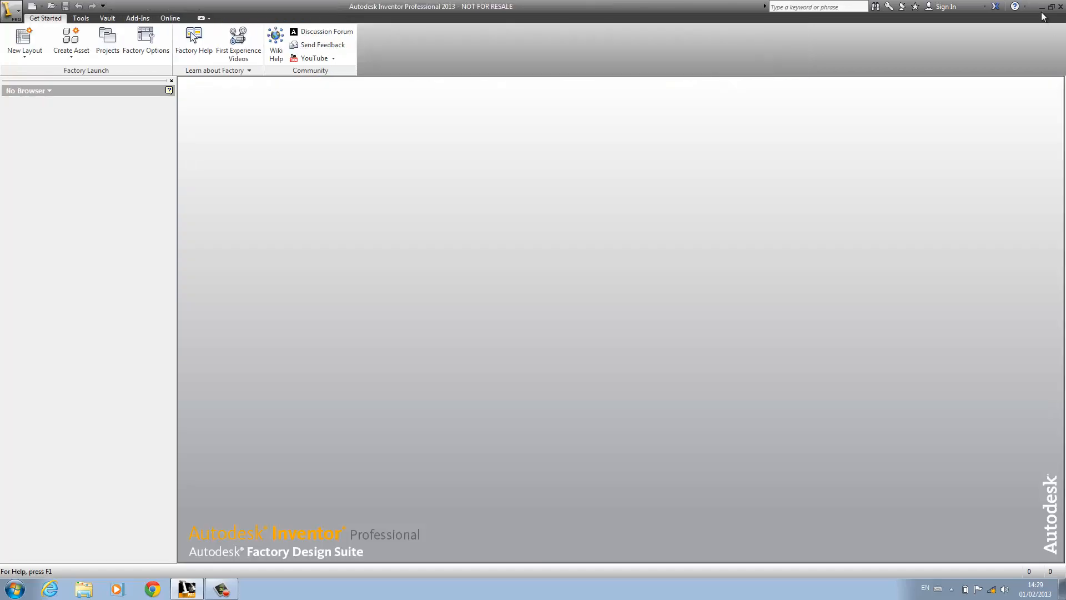
Switch to the desktop and open the New Project folder in Windows Explorer to examine its OldVersions folder
{"action": "left_click", "coordinate": [1042, 12]}
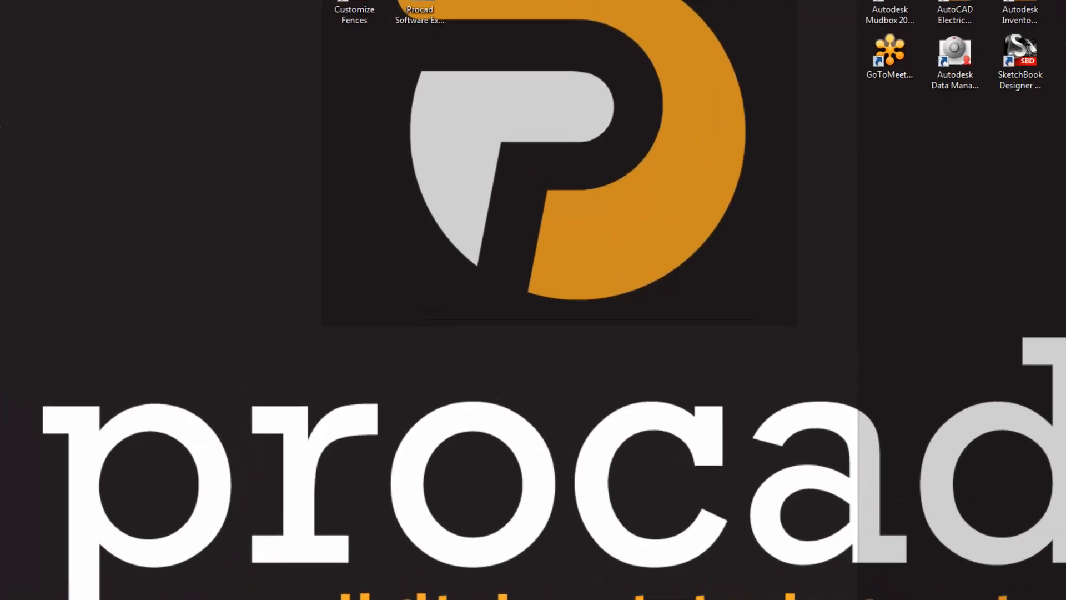
{"action": "double_click", "coordinate": [18, 366]}
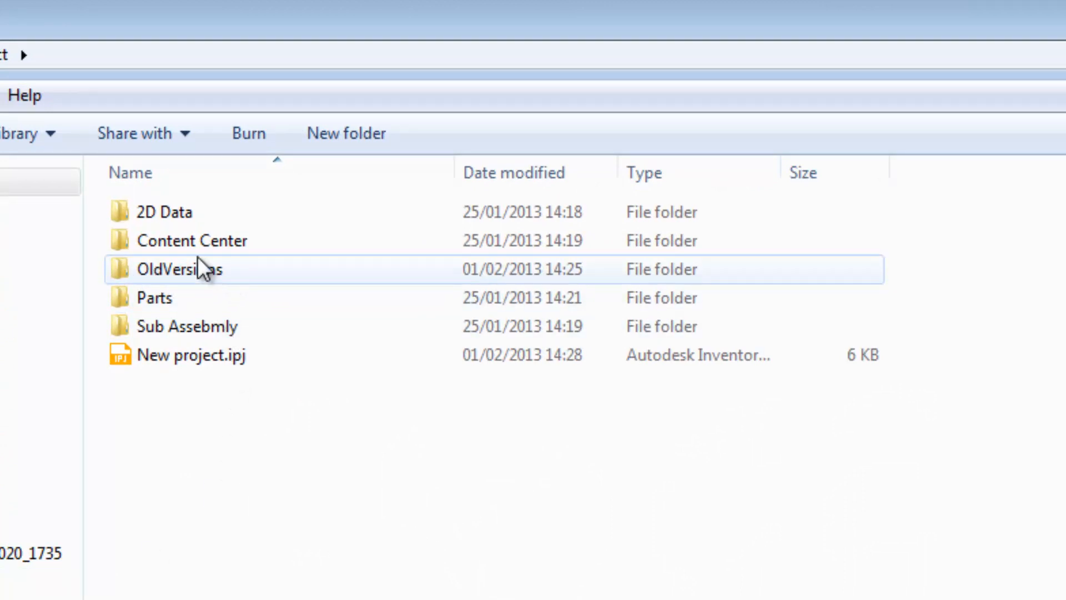
{"action": "mouse_move", "coordinate": [161, 266]}
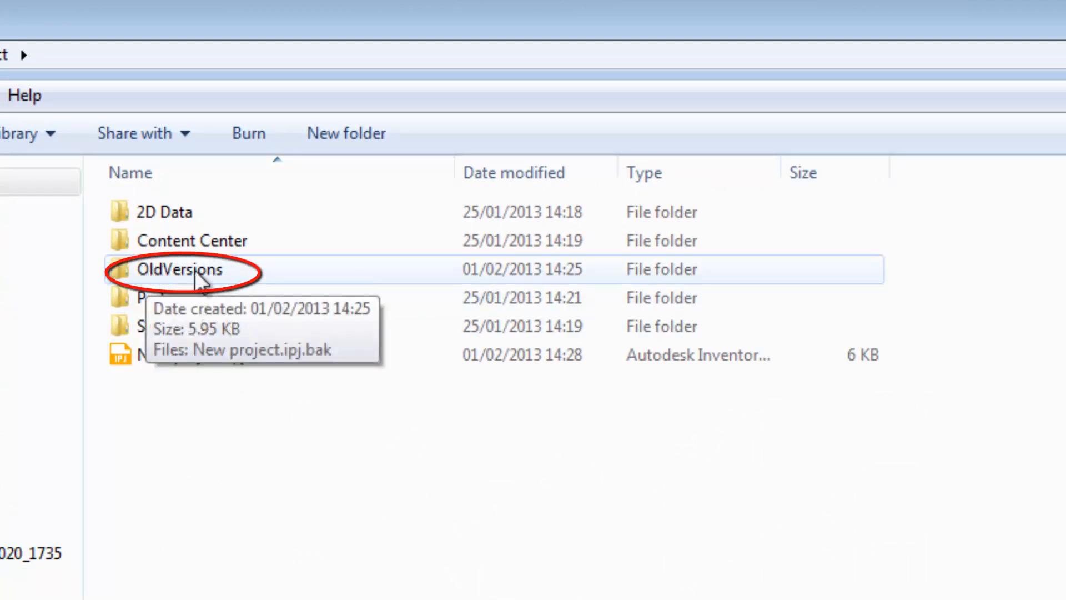